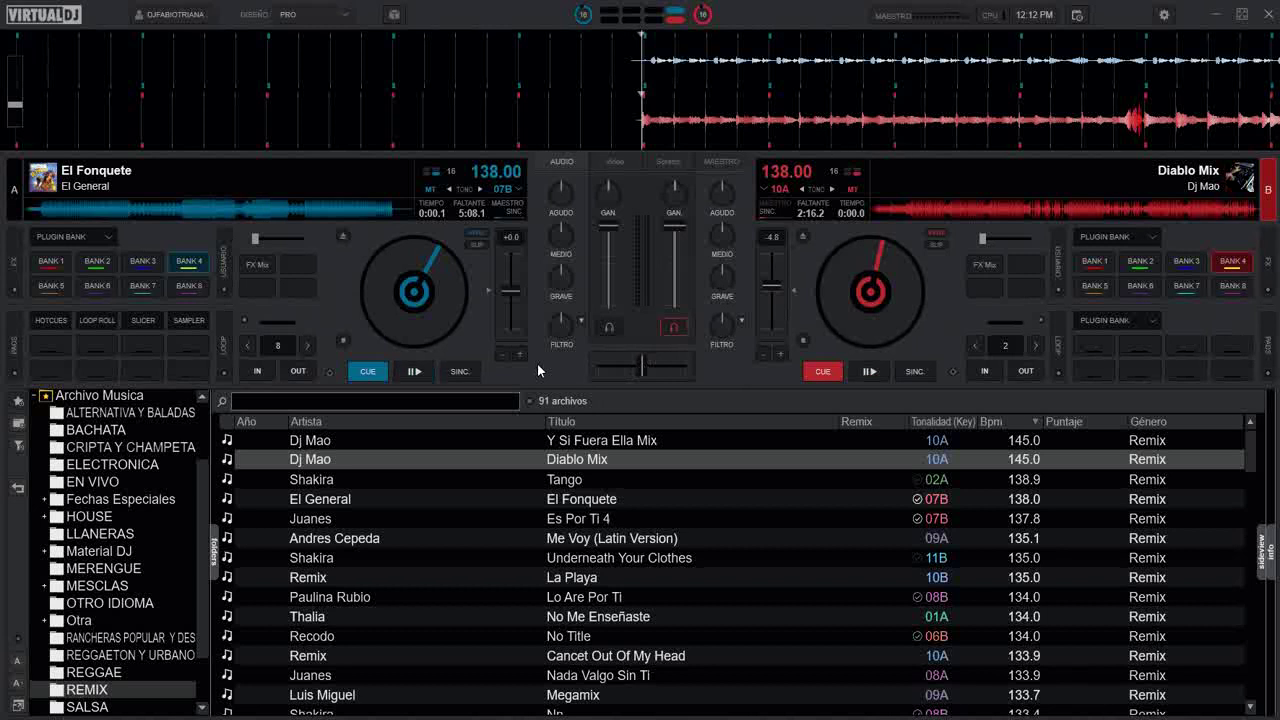
# Assign the action crossfader_disable to deck A's empty custom button below FX Mix
pyautogui.moveTo(595, 370)
pyautogui.click(255, 288)
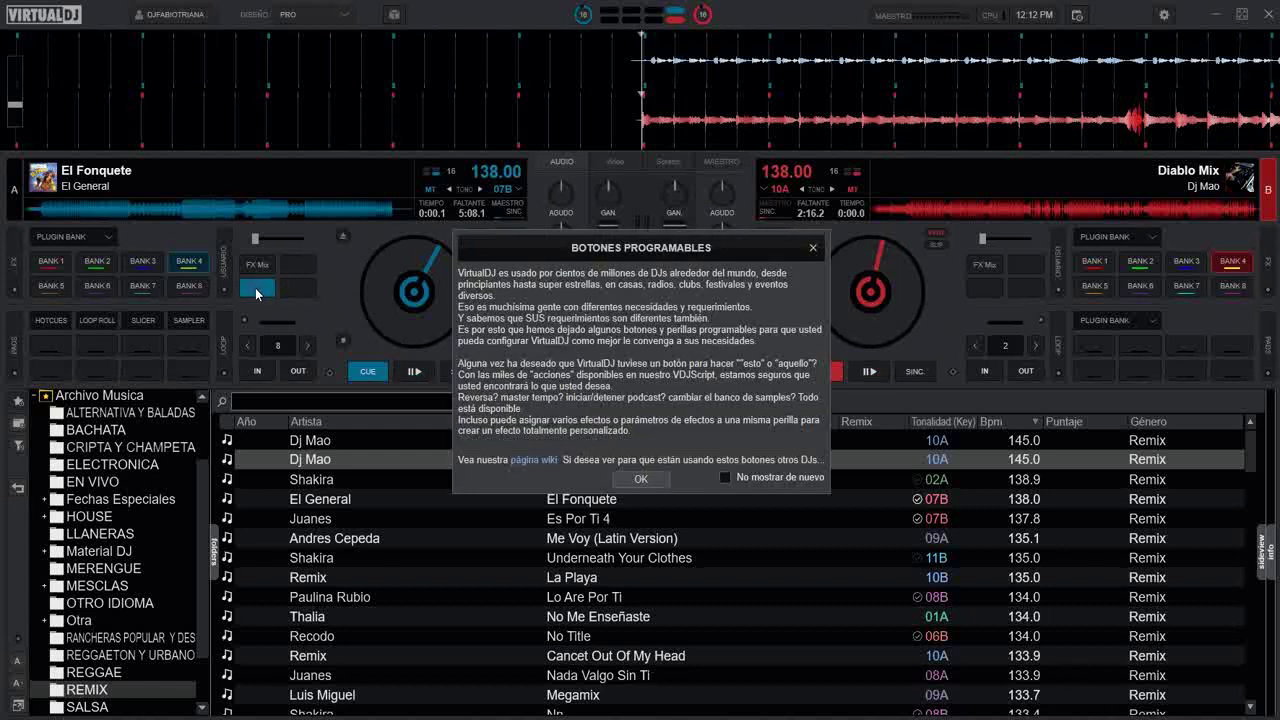
pyautogui.click(644, 479)
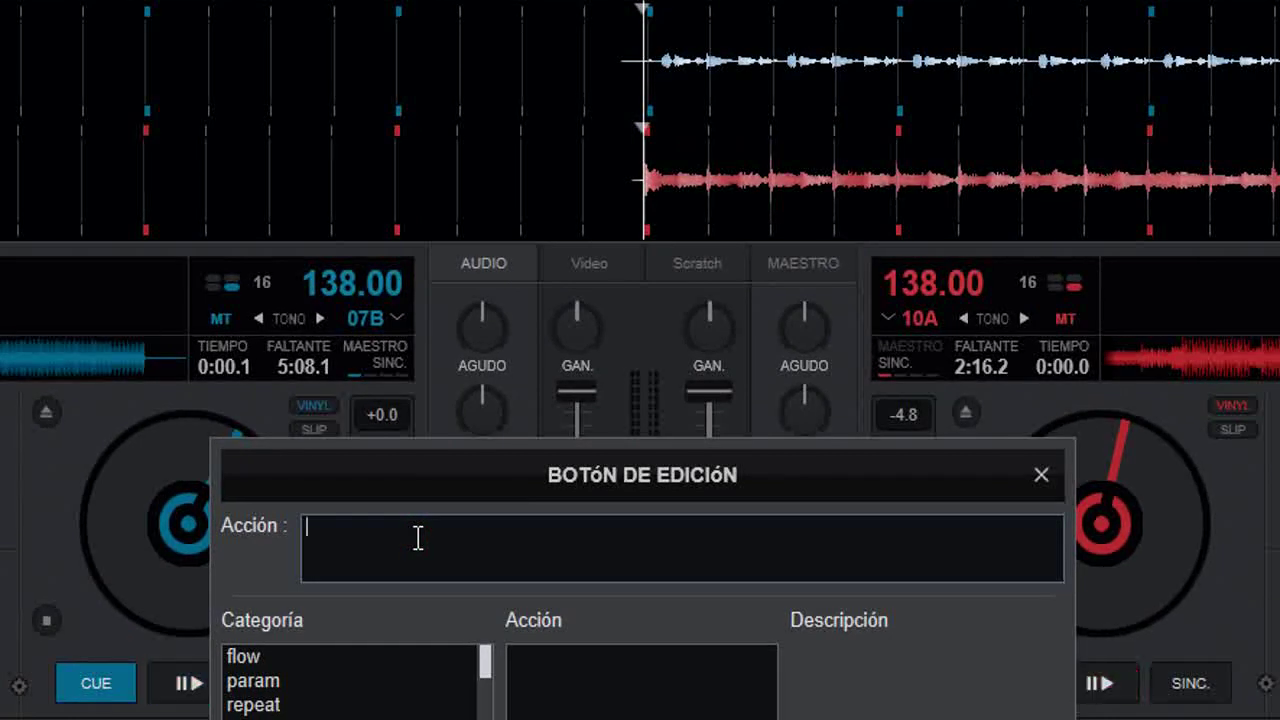
pyautogui.write('c')
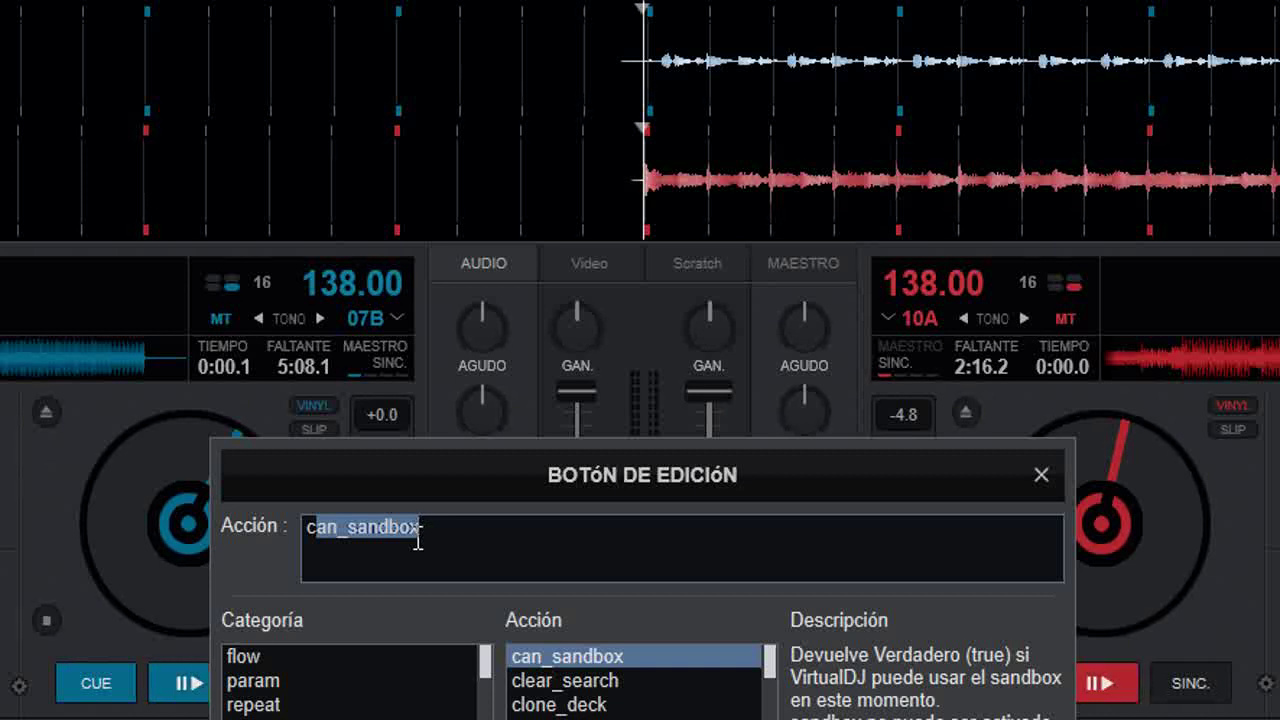
pyautogui.write('ross_assign')
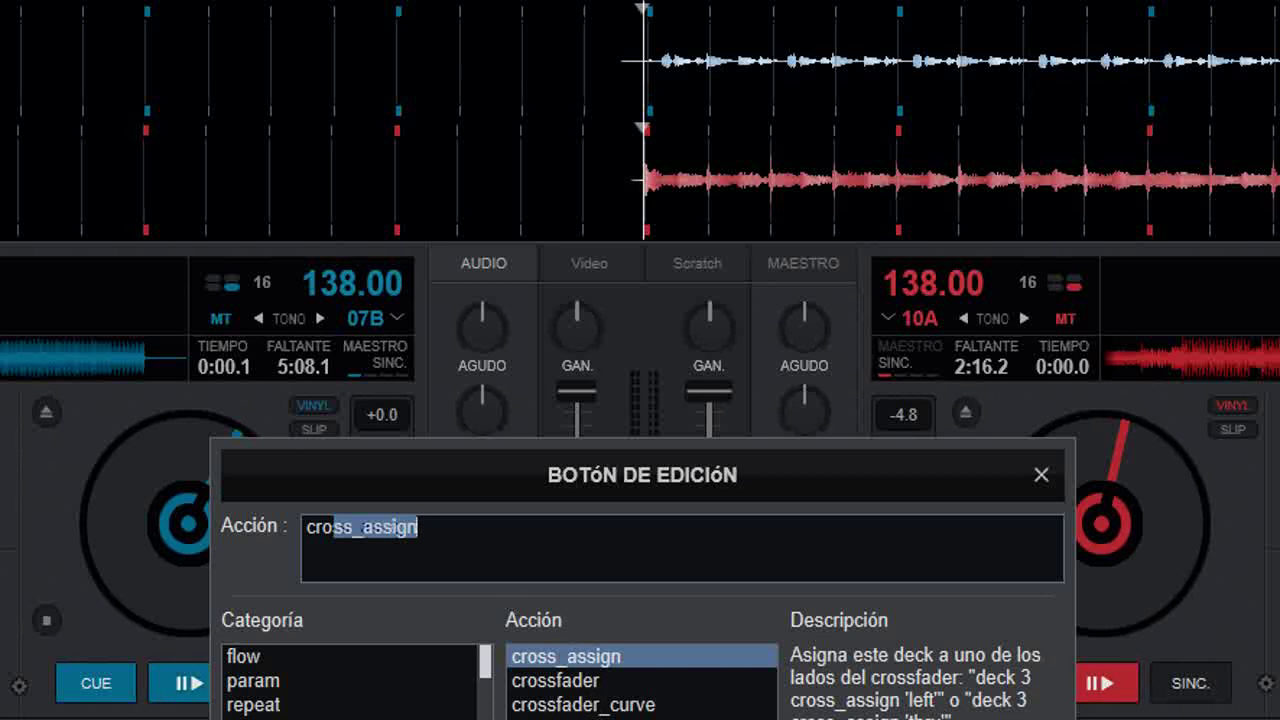
pyautogui.click(560, 717)
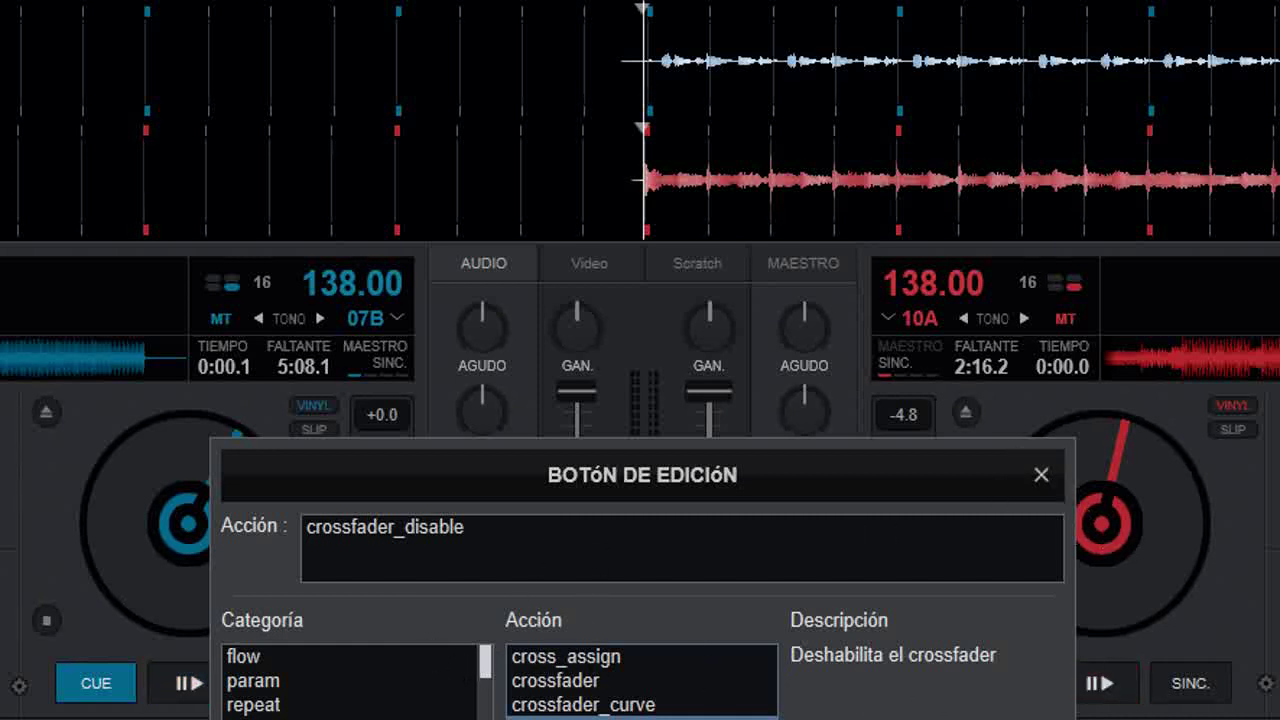
pyautogui.click(1042, 479)
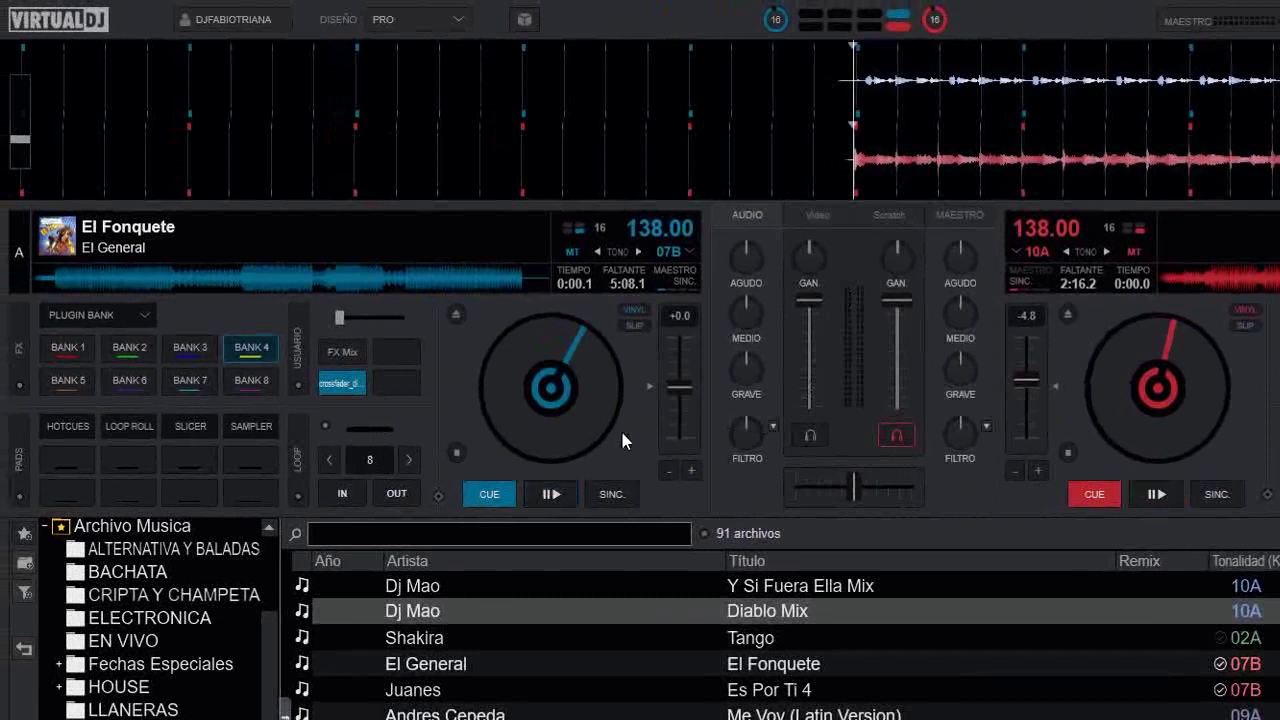
# Turn crossfader_disable off, test the crossfader by playing deck A and fading fully to deck B's side, and return deck A to cue
pyautogui.click(341, 383)
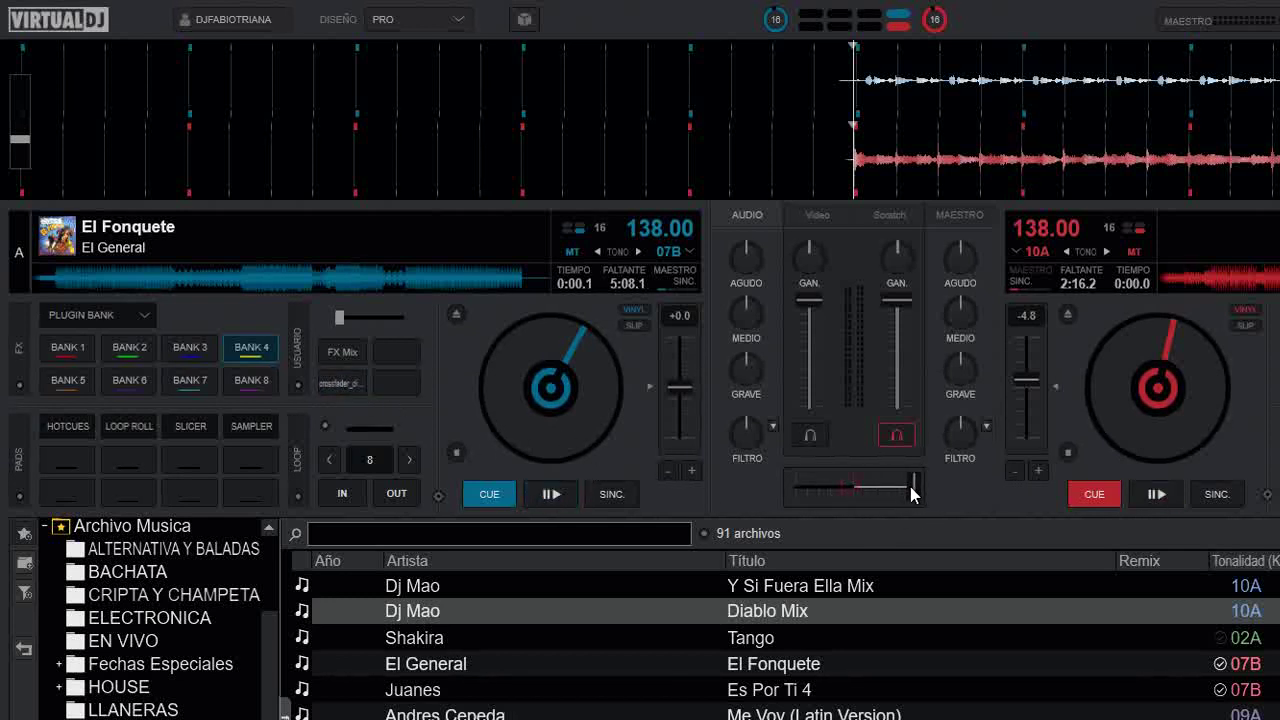
pyautogui.moveTo(850, 486)
pyautogui.mouseDown()
pyautogui.moveTo(782, 486)
pyautogui.moveTo(852, 486)
pyautogui.mouseUp()
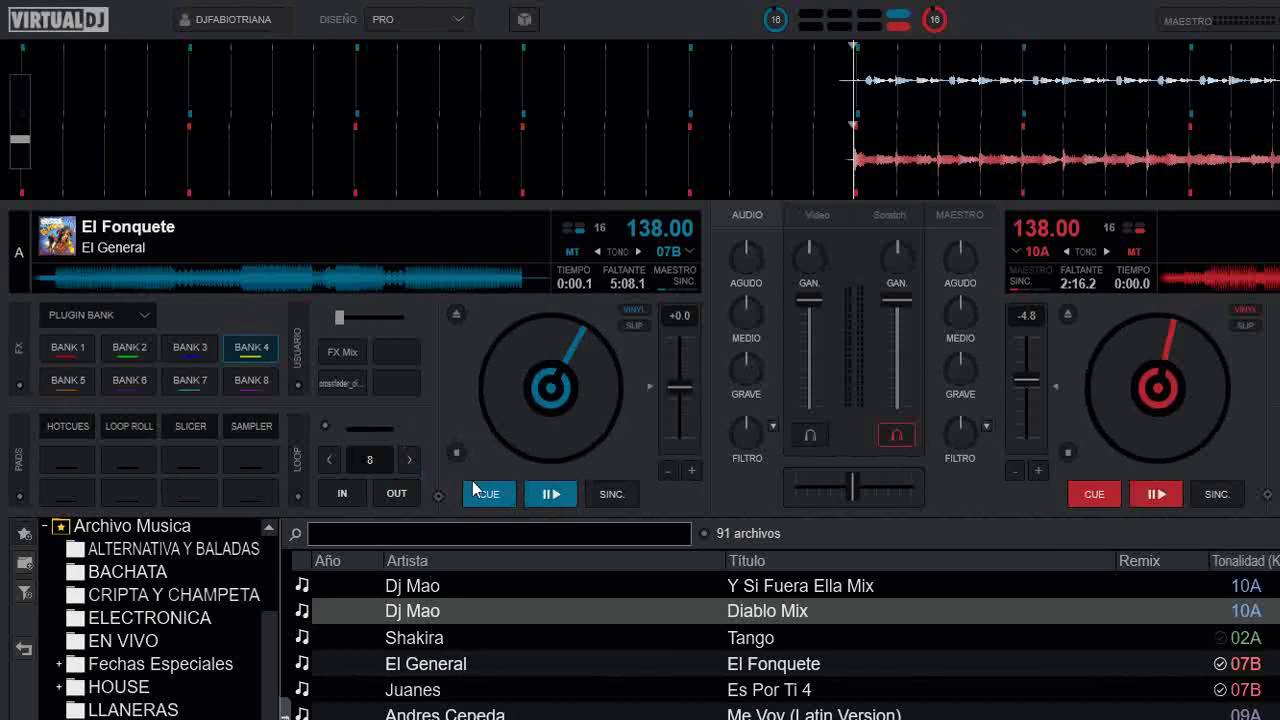
pyautogui.click(563, 494)
pyautogui.moveTo(854, 485); pyautogui.dragTo(1008, 489)
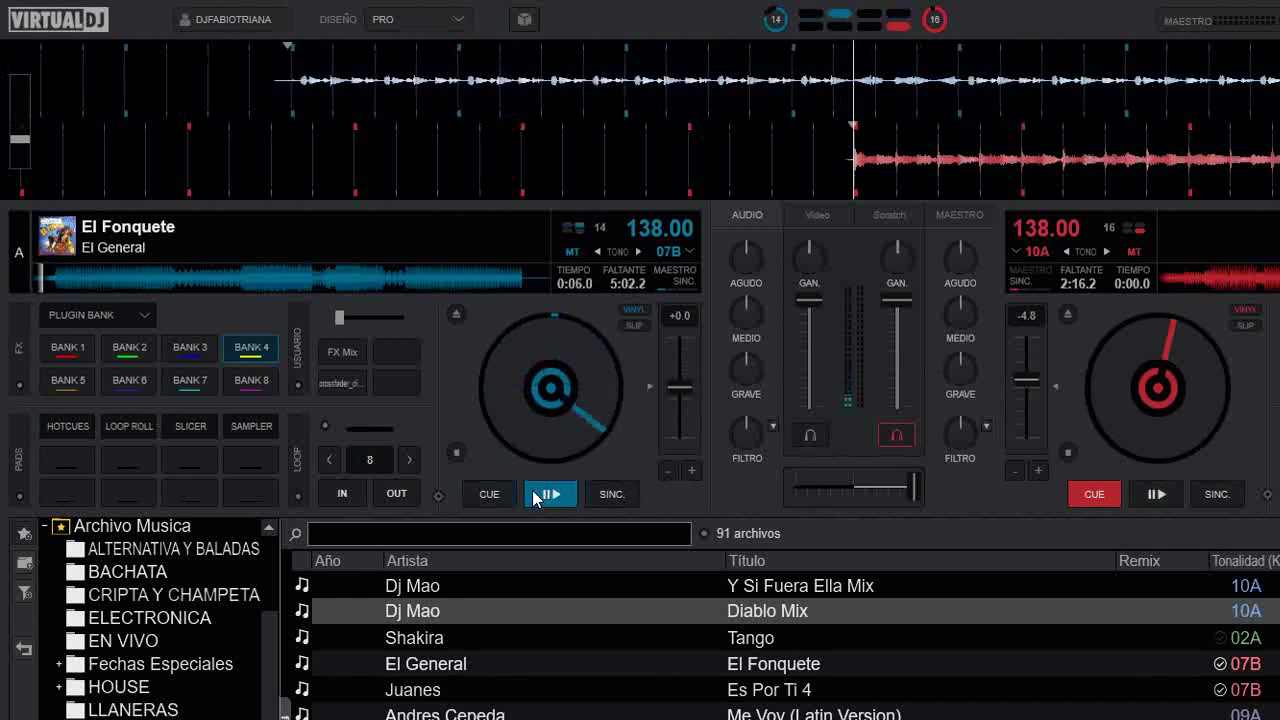
pyautogui.click(500, 495)
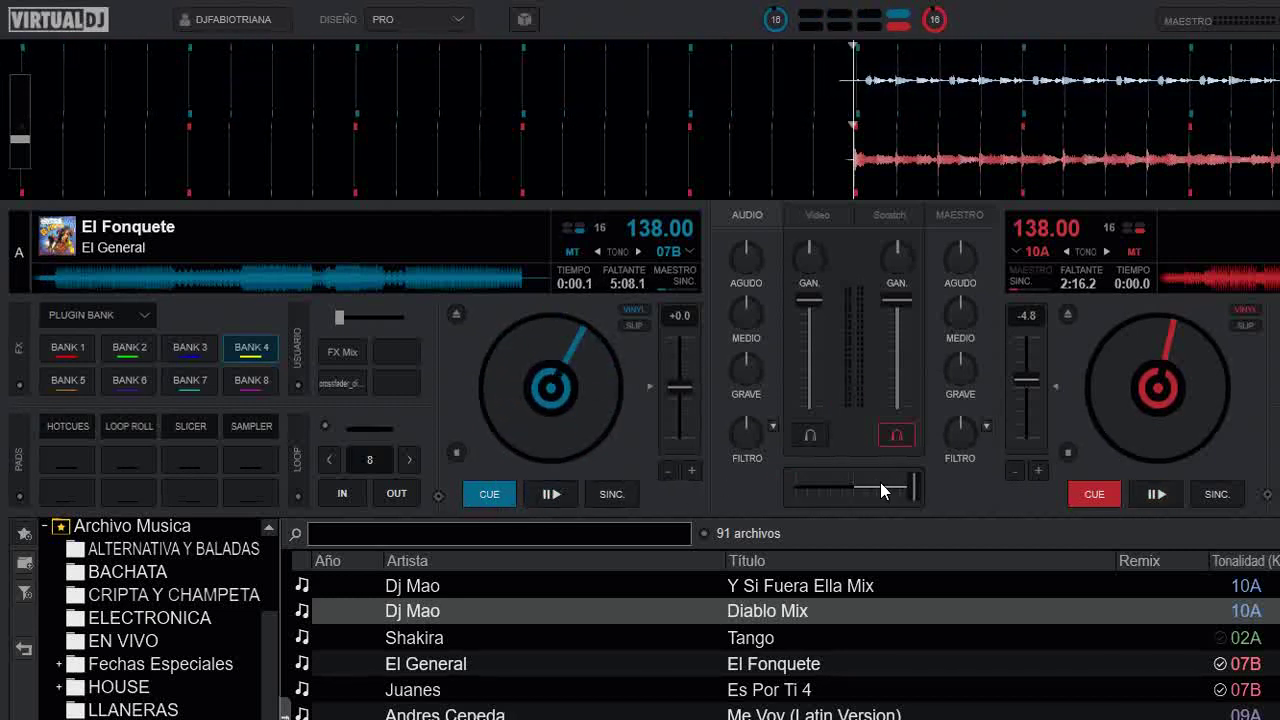
# Play deck B, move the crossfader fully to deck A's side, and return deck B to its cue point
pyautogui.click(1155, 494)
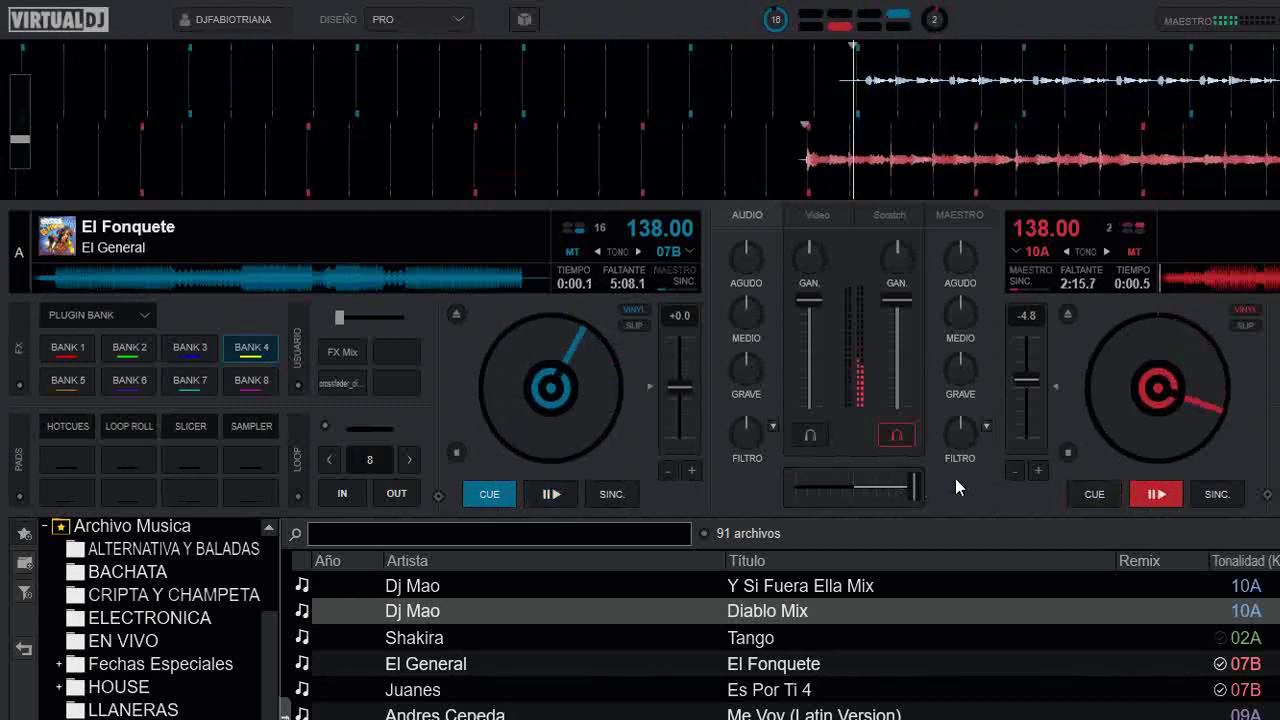
pyautogui.moveTo(914, 486); pyautogui.dragTo(736, 484)
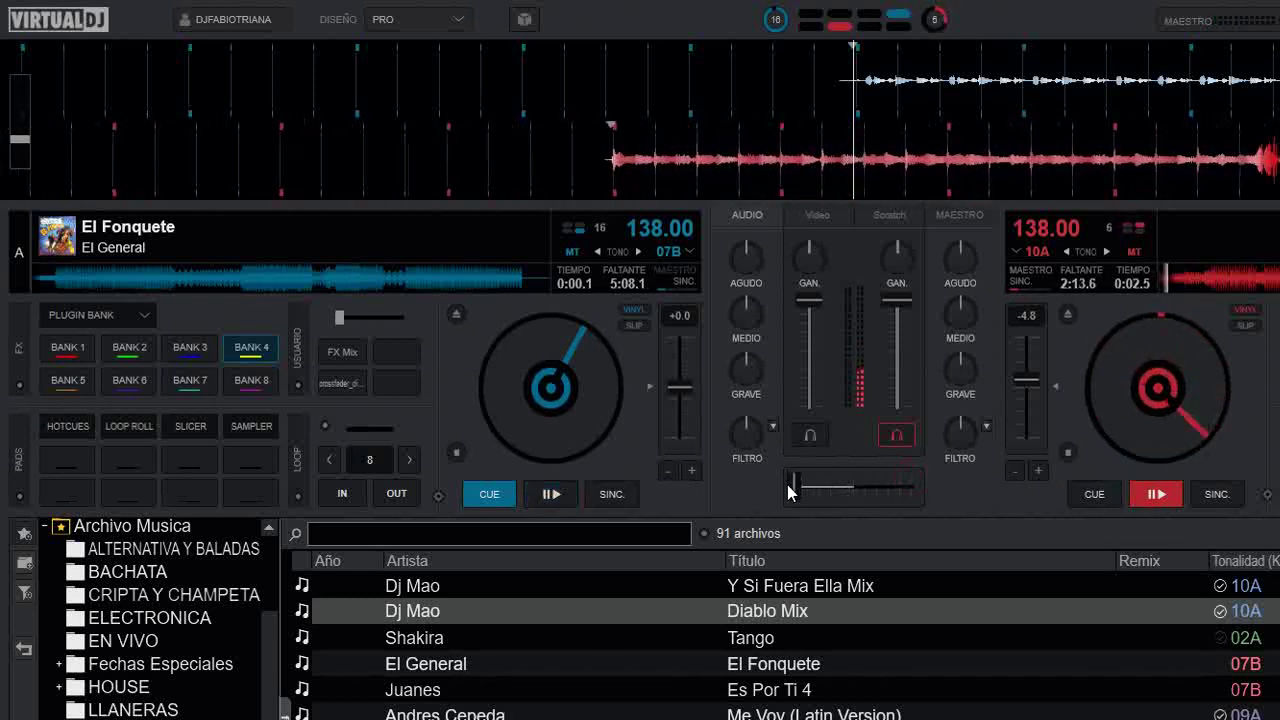
pyautogui.click(1096, 493)
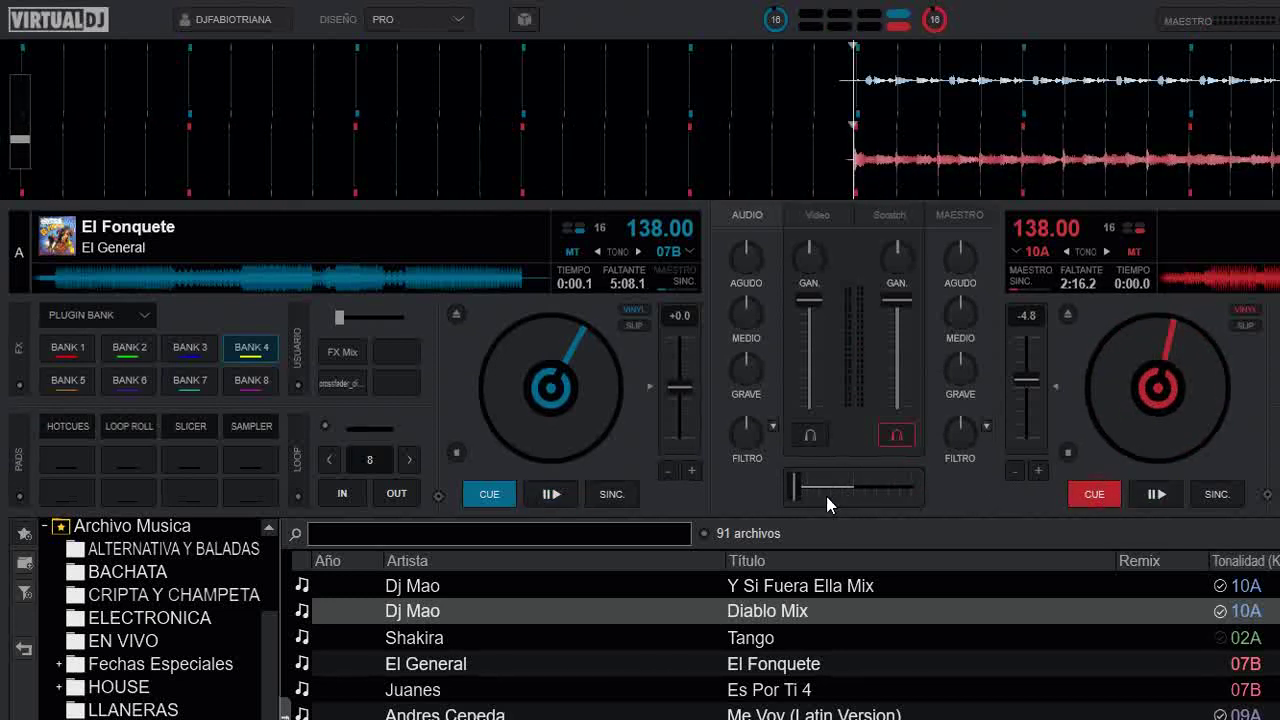
# Centre the crossfader, turn crossfader_disable on, and test moving the crossfader while deck A plays, returning the deck to cue
pyautogui.moveTo(797, 487); pyautogui.dragTo(852, 487)
pyautogui.click(350, 384)
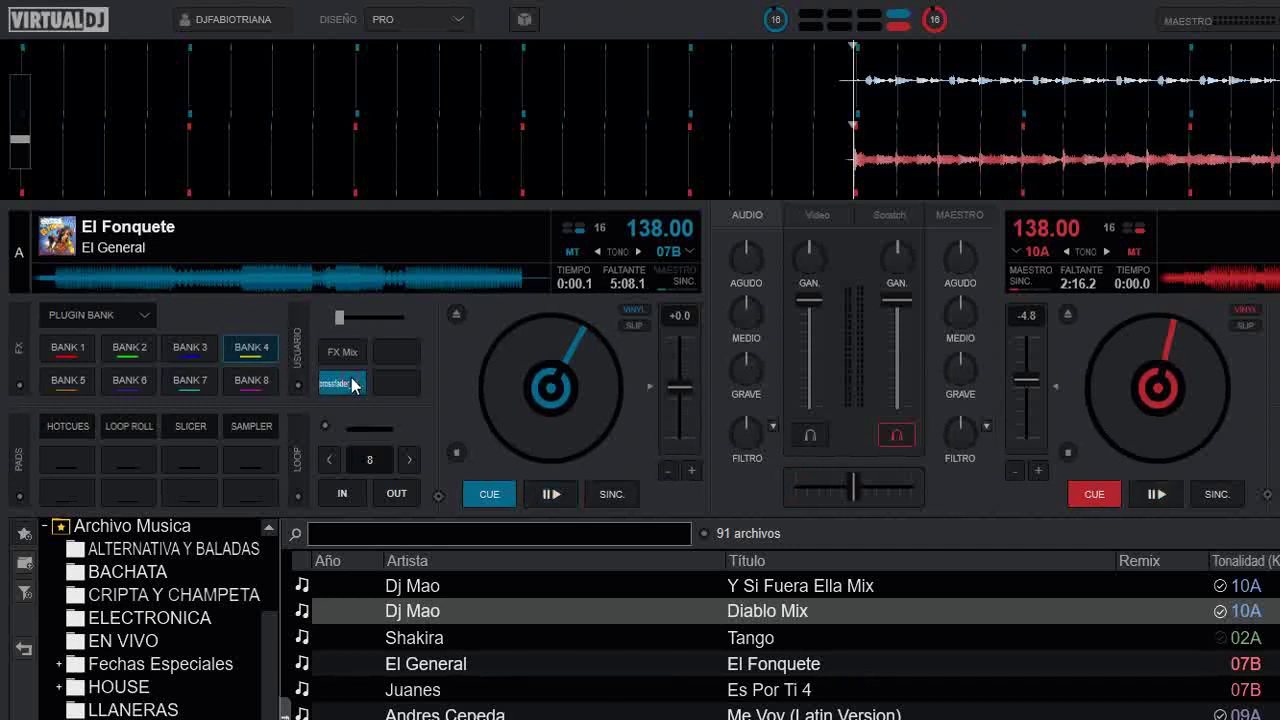
pyautogui.click(566, 498)
pyautogui.moveTo(848, 487)
pyautogui.mouseDown()
pyautogui.moveTo(726, 480)
pyautogui.moveTo(906, 489)
pyautogui.moveTo(775, 500)
pyautogui.moveTo(920, 491)
pyautogui.moveTo(772, 476)
pyautogui.moveTo(854, 479)
pyautogui.mouseUp()
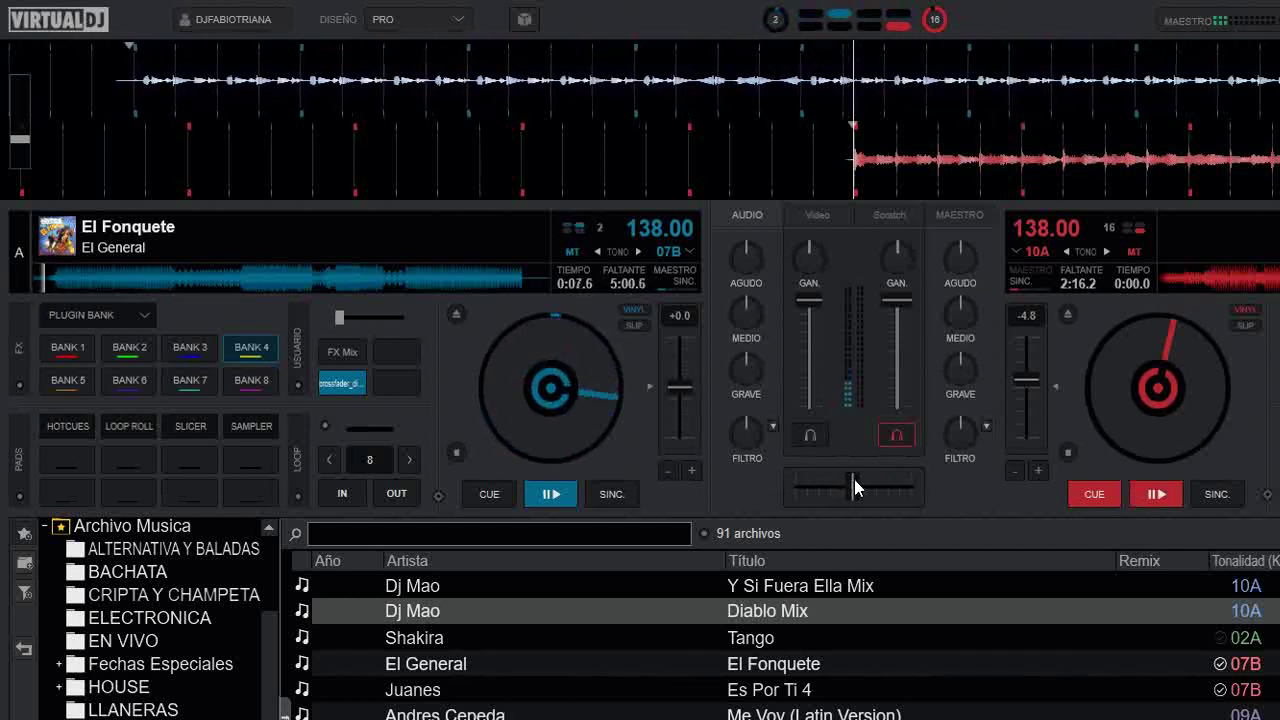
pyautogui.click(492, 494)
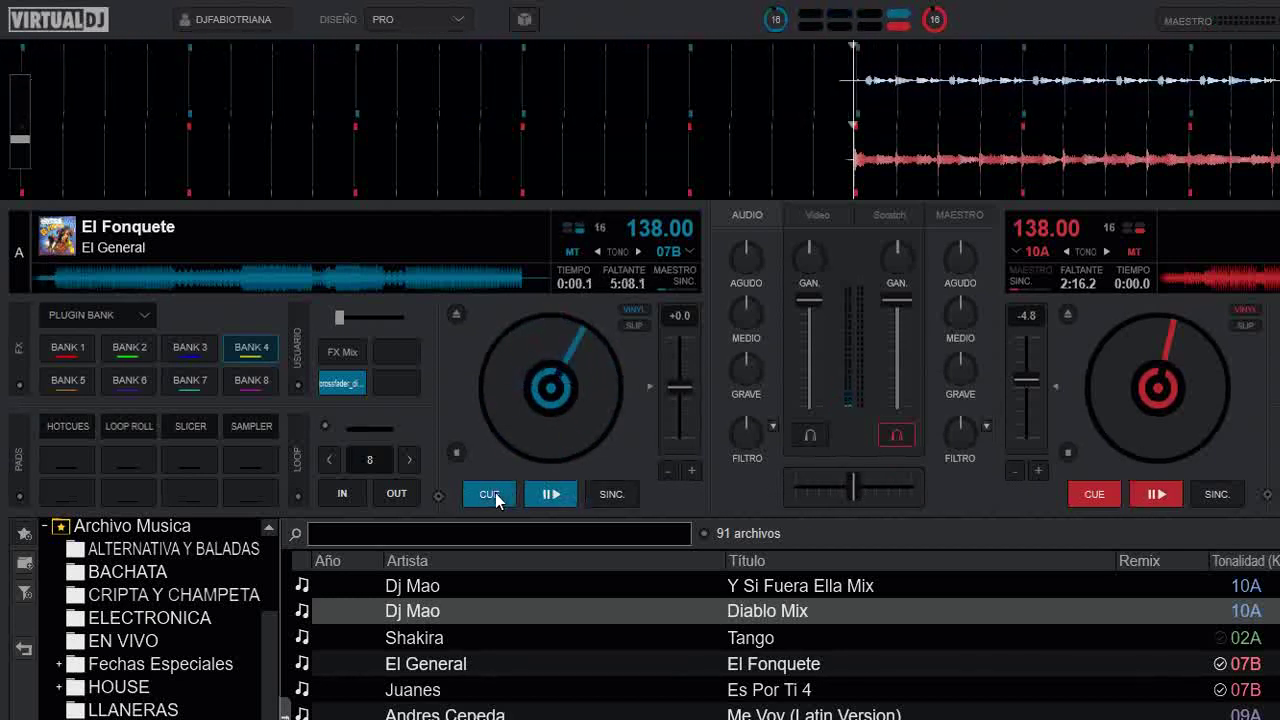
# Test moving the crossfader with crossfader_disable on while deck B plays, and return the deck to cue
pyautogui.click(1155, 496)
pyautogui.moveTo(853, 487)
pyautogui.mouseDown()
pyautogui.moveTo(905, 489)
pyautogui.moveTo(857, 488)
pyautogui.mouseUp()
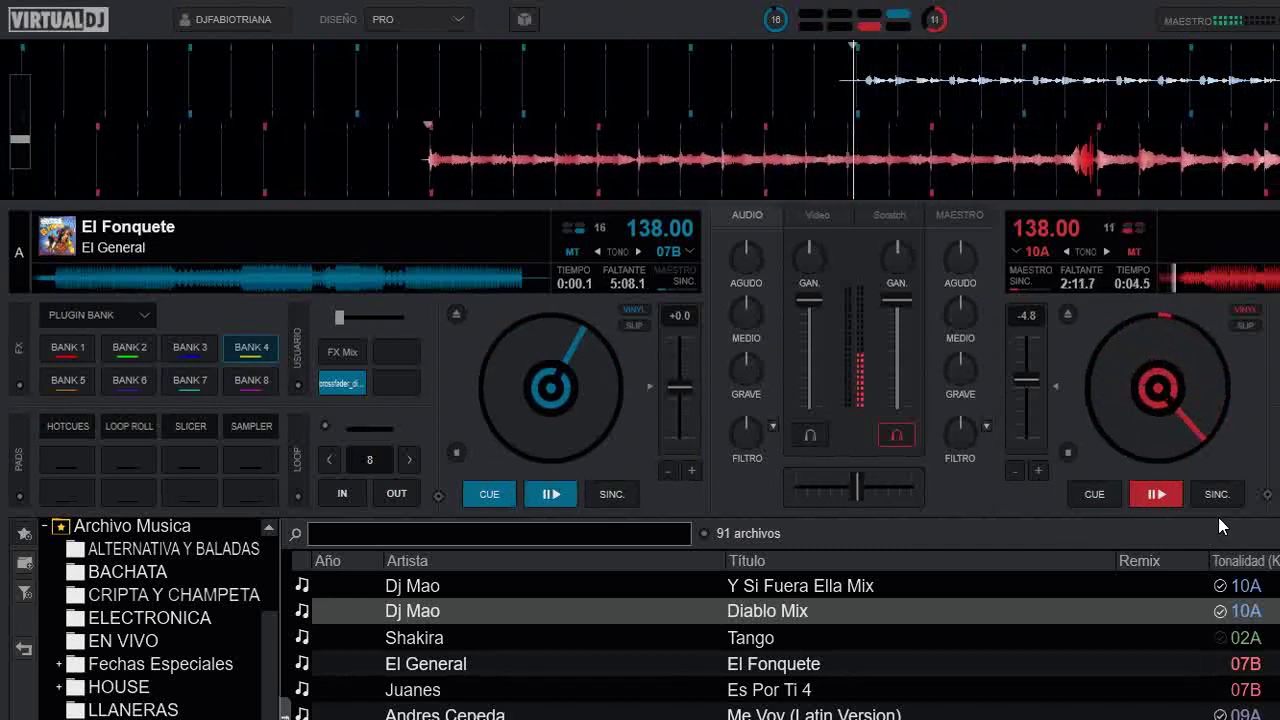
pyautogui.click(1100, 494)
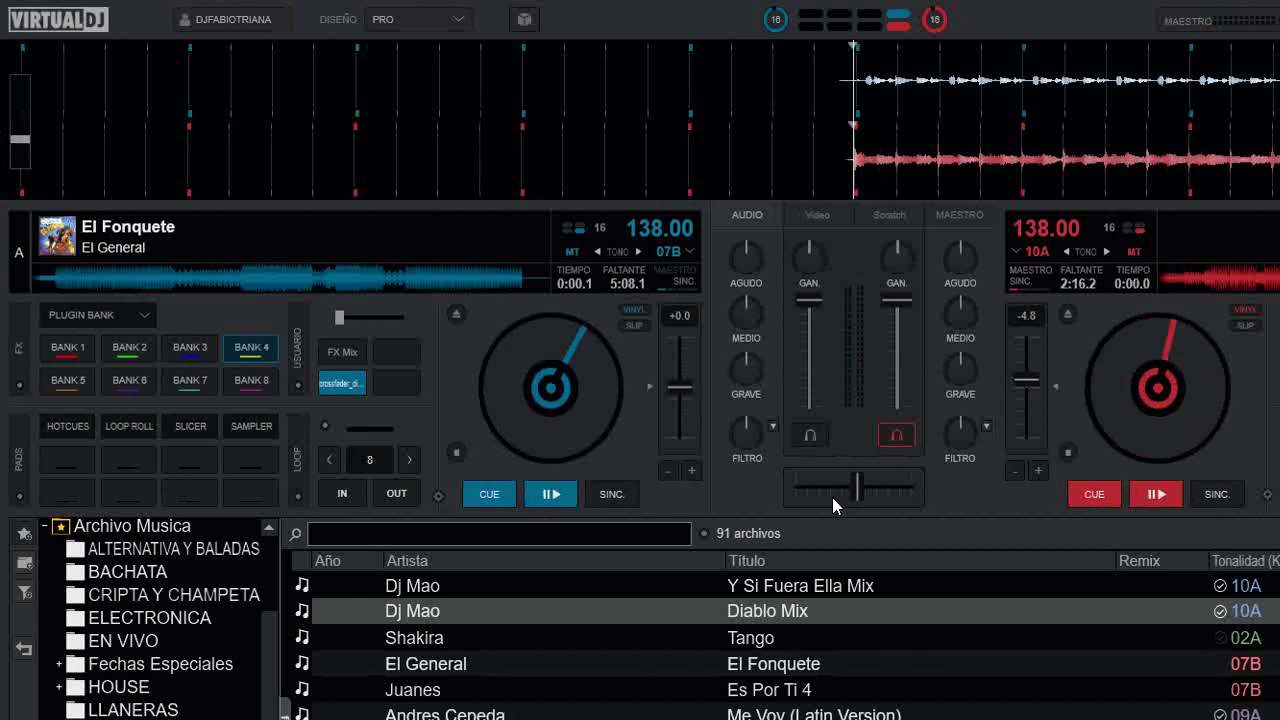
# Play deck A, test its channel volume fader with the crossfader disabled, and return the deck to cue
pyautogui.click(576, 494)
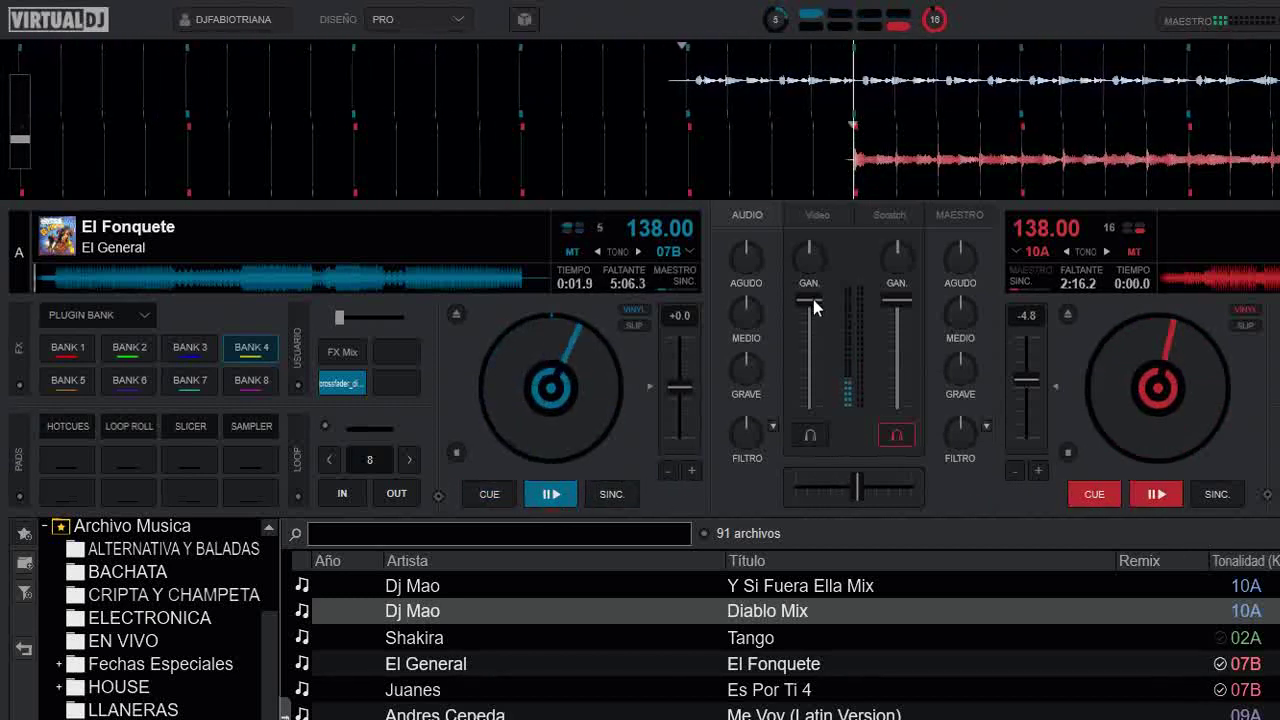
pyautogui.moveTo(813, 299)
pyautogui.mouseDown()
pyautogui.moveTo(818, 411)
pyautogui.moveTo(817, 299)
pyautogui.mouseUp()
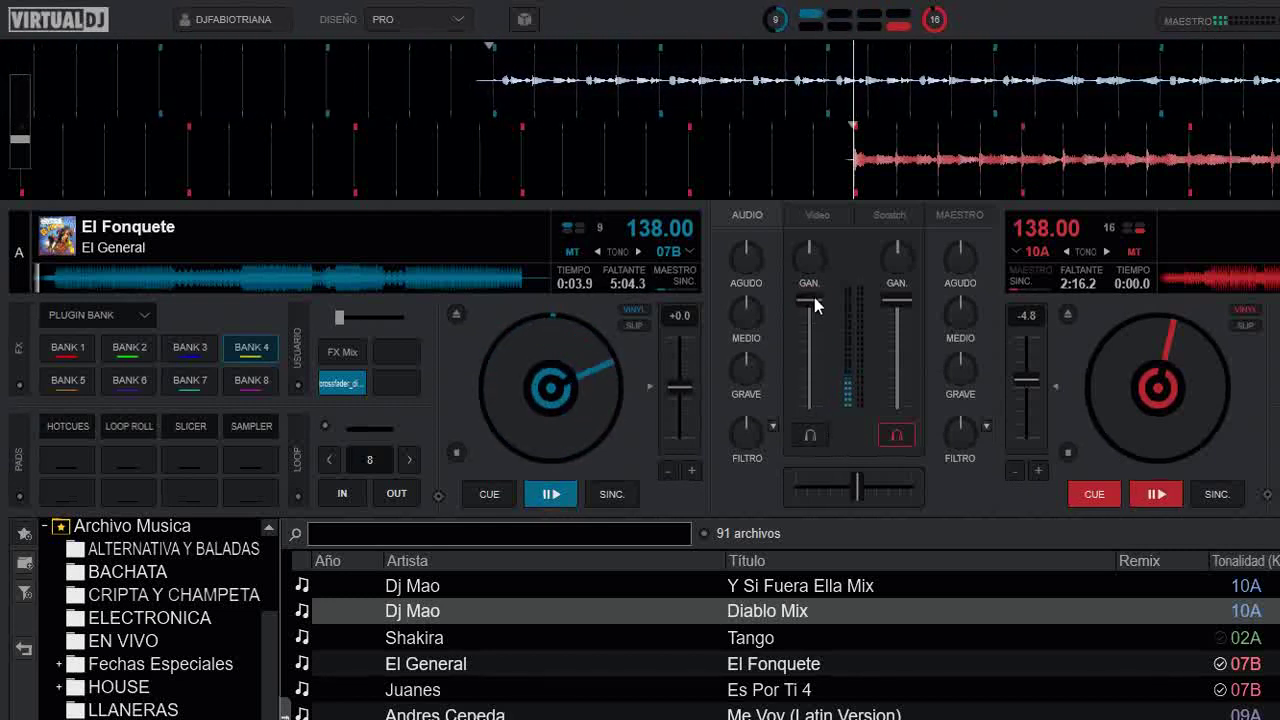
pyautogui.click(483, 497)
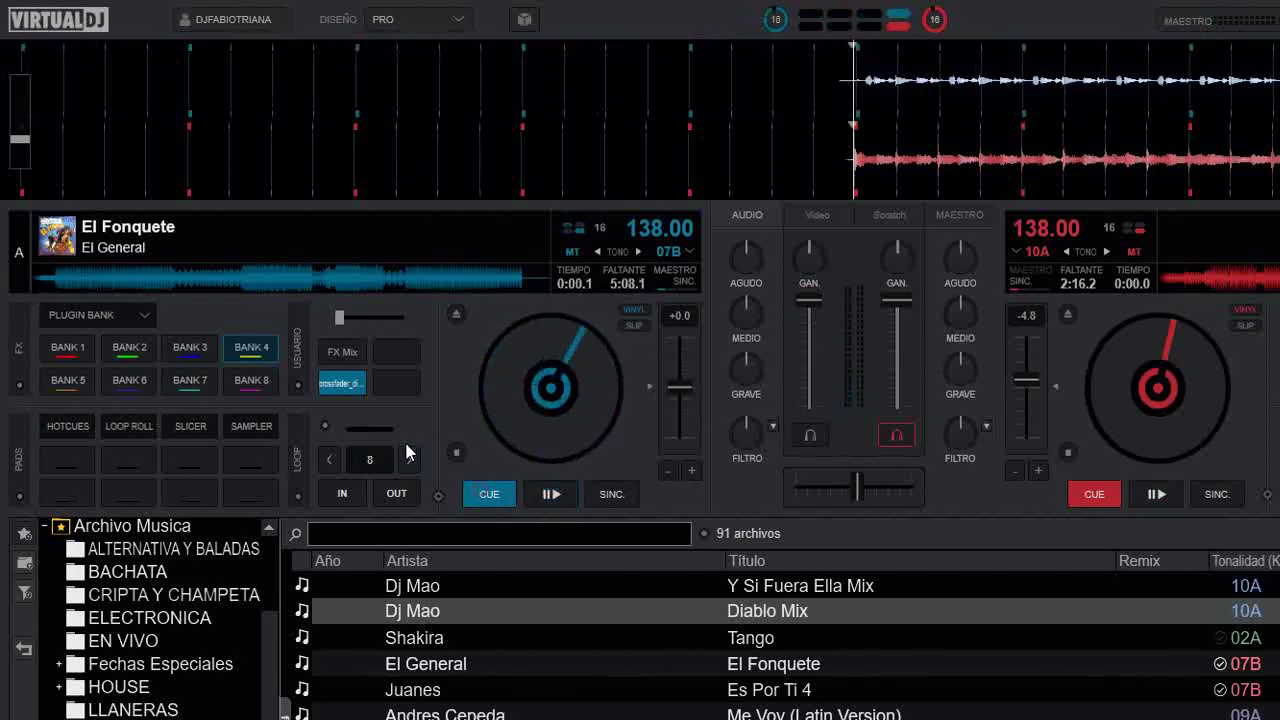
# Turn crossfader_disable off, play deck A while moving the crossfader to deck A's side and back to centre, and return to cue
pyautogui.click(352, 383)
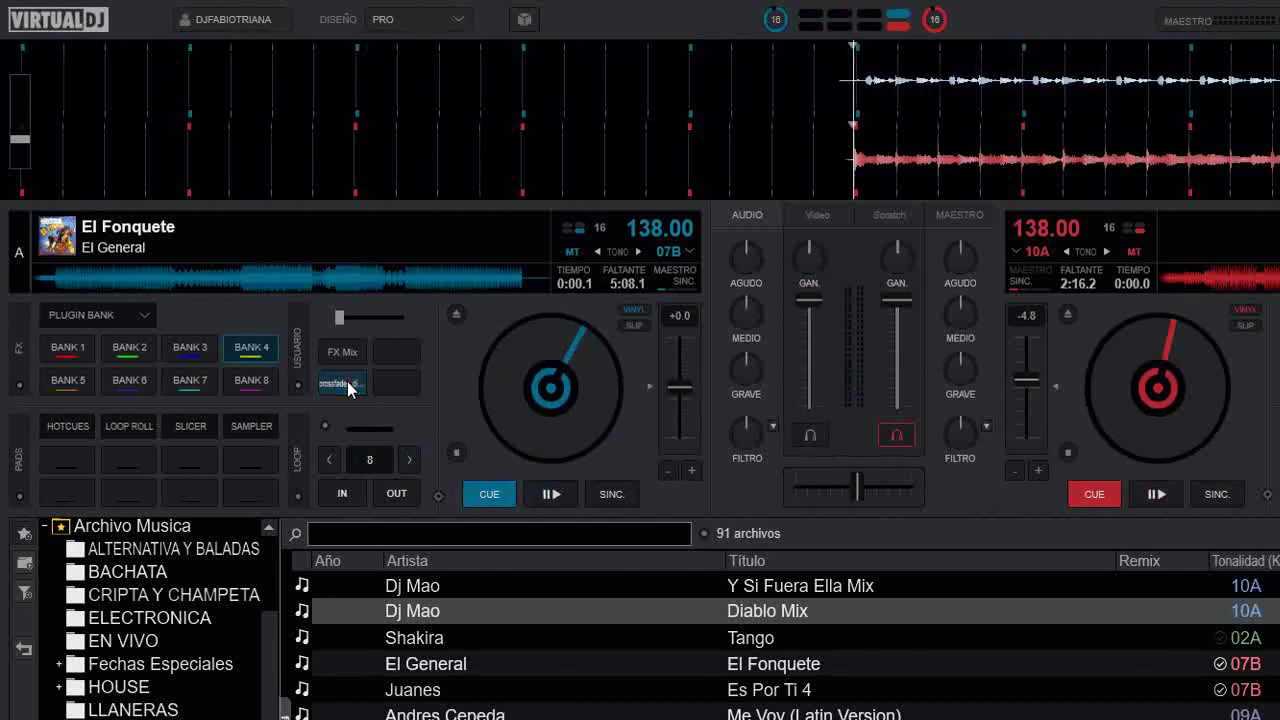
pyautogui.click(551, 494)
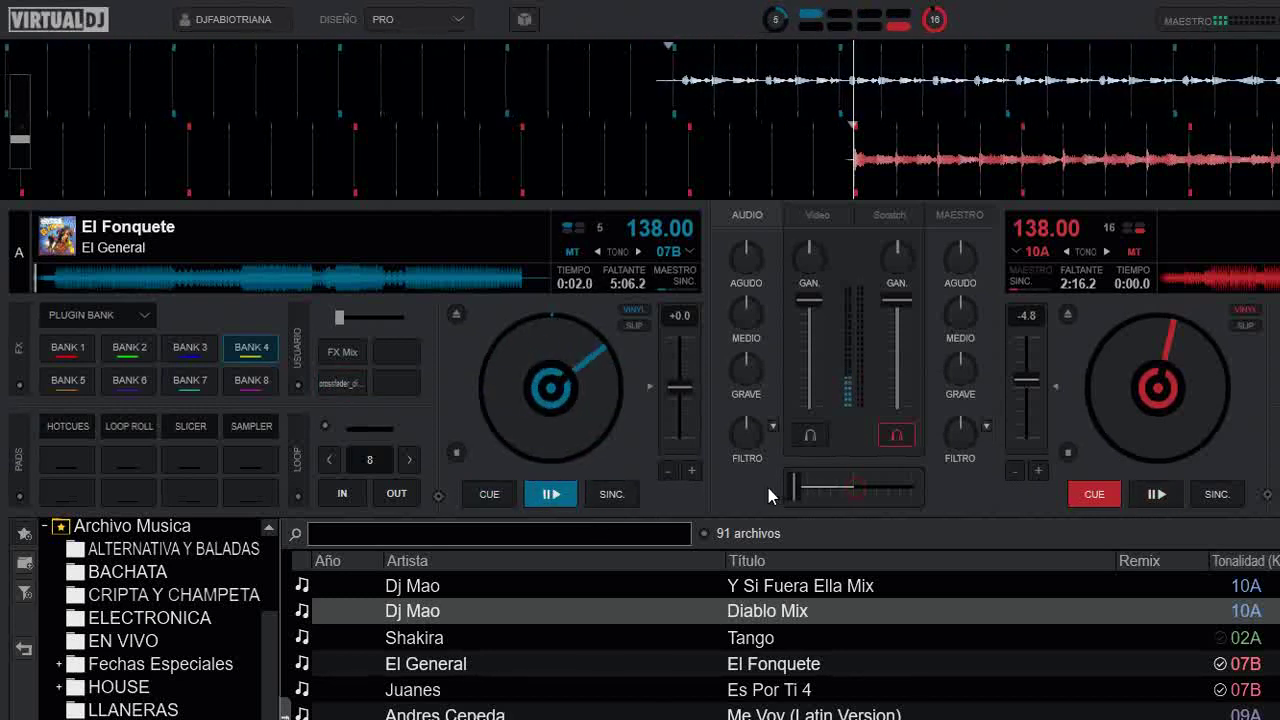
pyautogui.moveTo(855, 488)
pyautogui.mouseDown()
pyautogui.moveTo(930, 478)
pyautogui.moveTo(853, 476)
pyautogui.mouseUp()
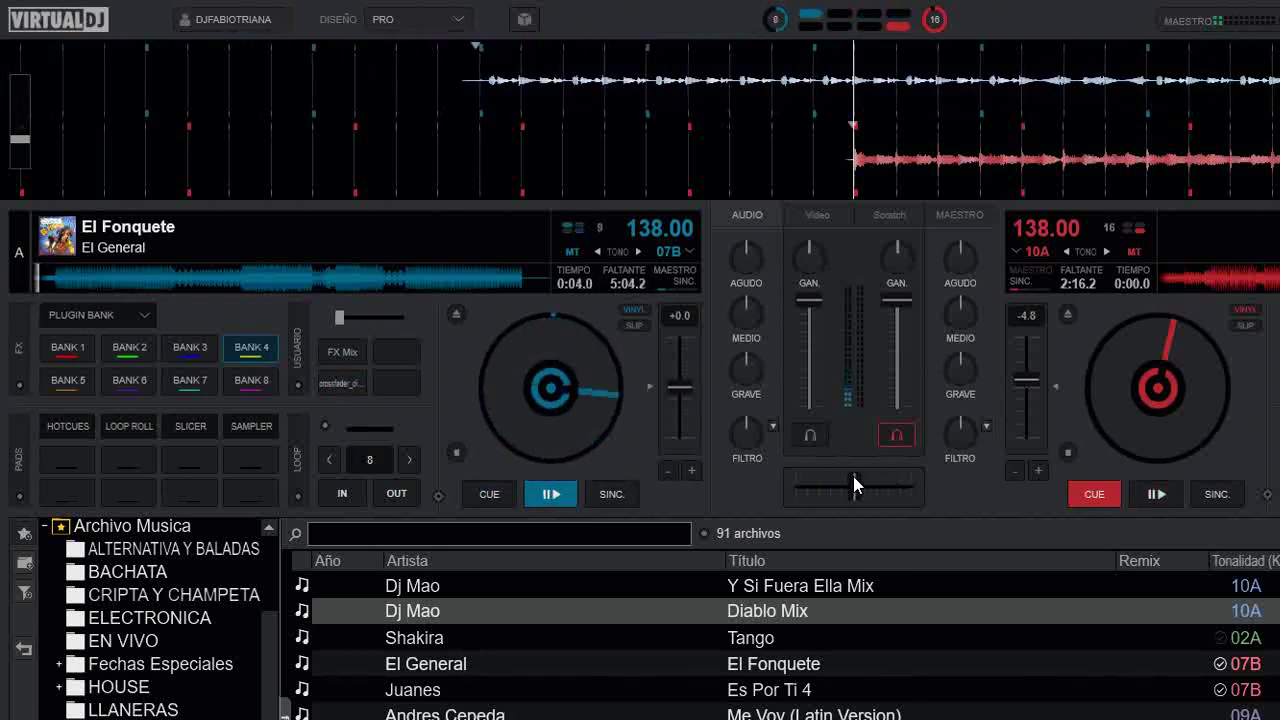
pyautogui.click(505, 494)
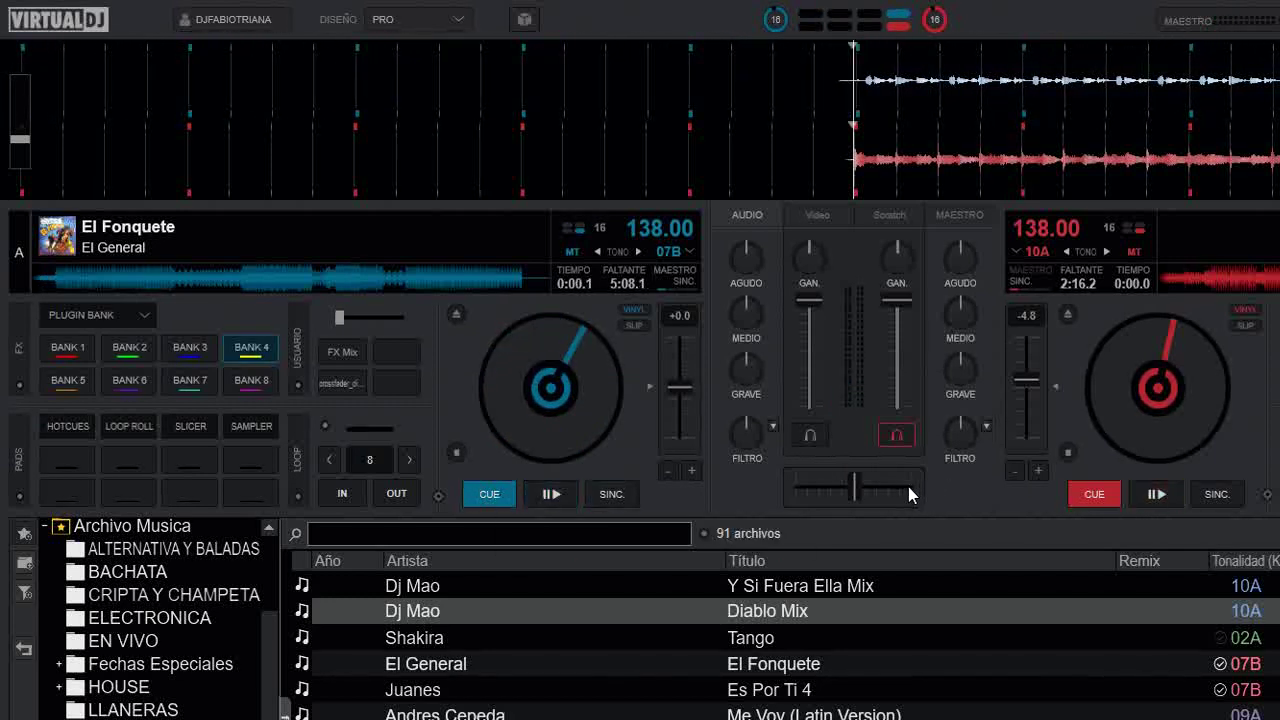
# Switch crossfader_disable on and back off with deck A's custom button
pyautogui.click(340, 384)
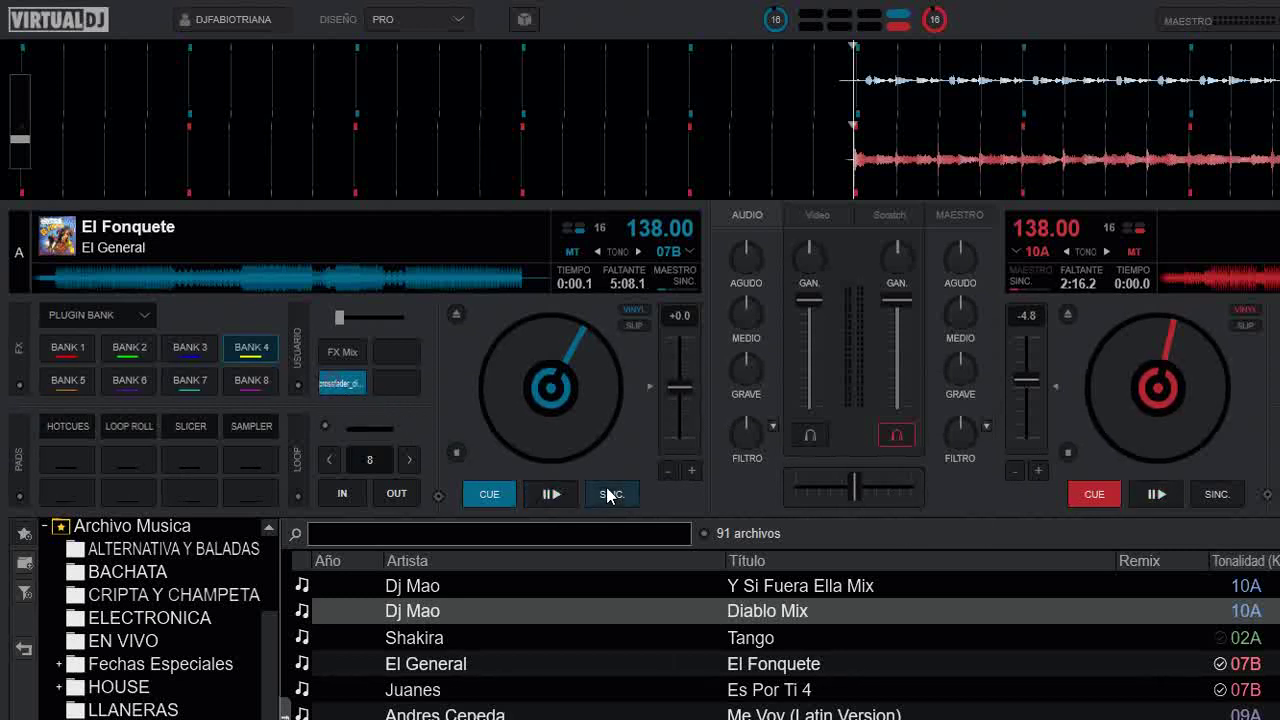
pyautogui.click(337, 381)
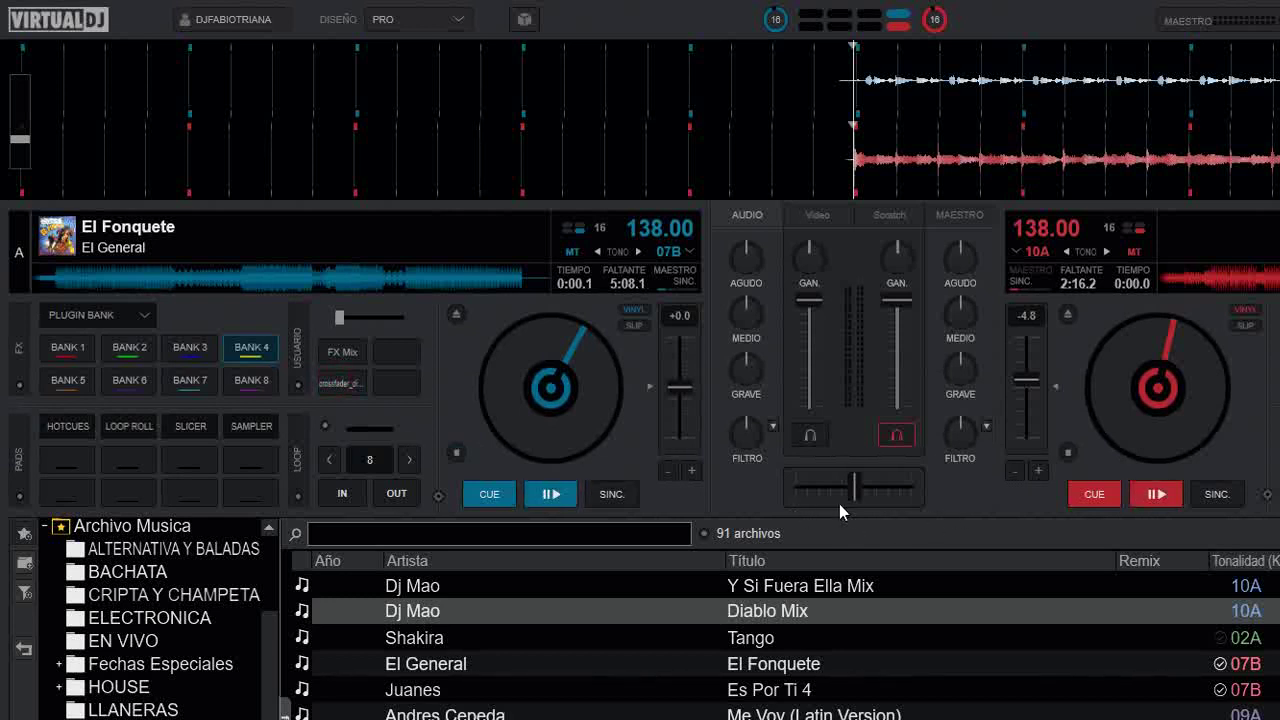